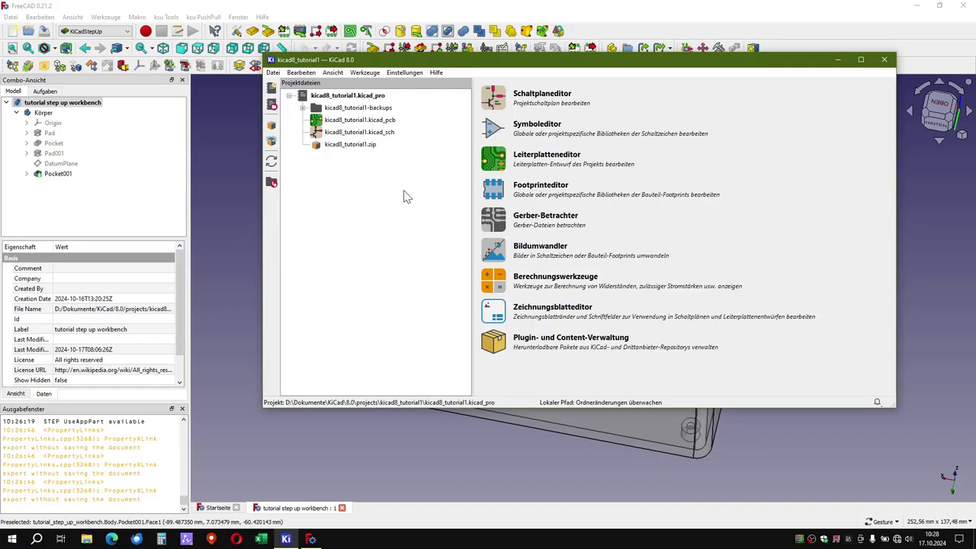
- Open the tutorial board in the PCB editor and zoom around its resistors and mounting holes
click(502, 164)
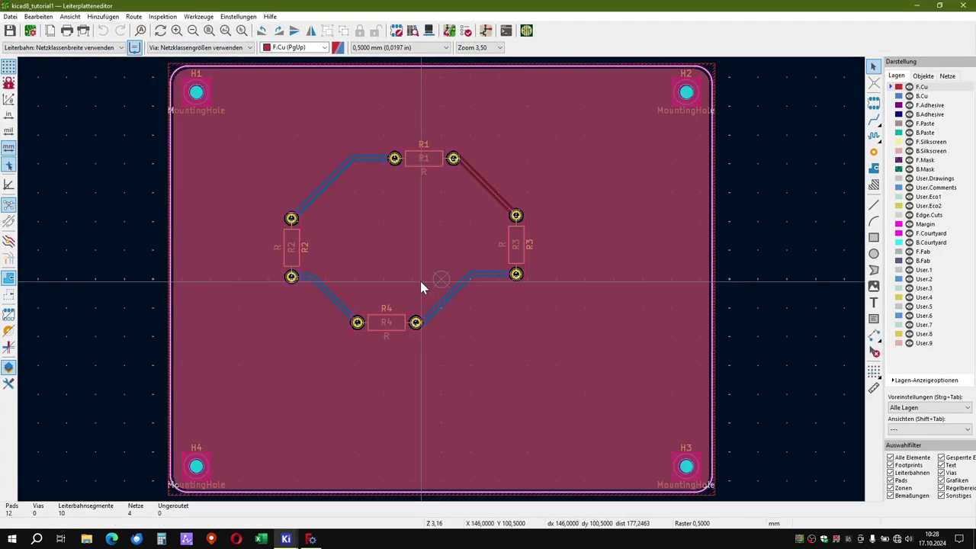
scroll(640, 297, down, 2)
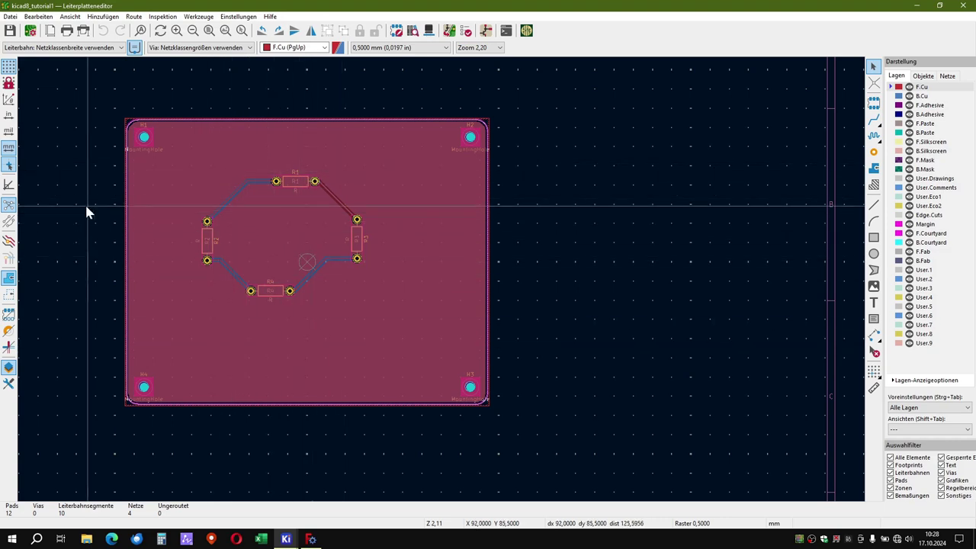
scroll(203, 363, up, 2)
scroll(446, 283, up, 2)
scroll(448, 284, up, 1)
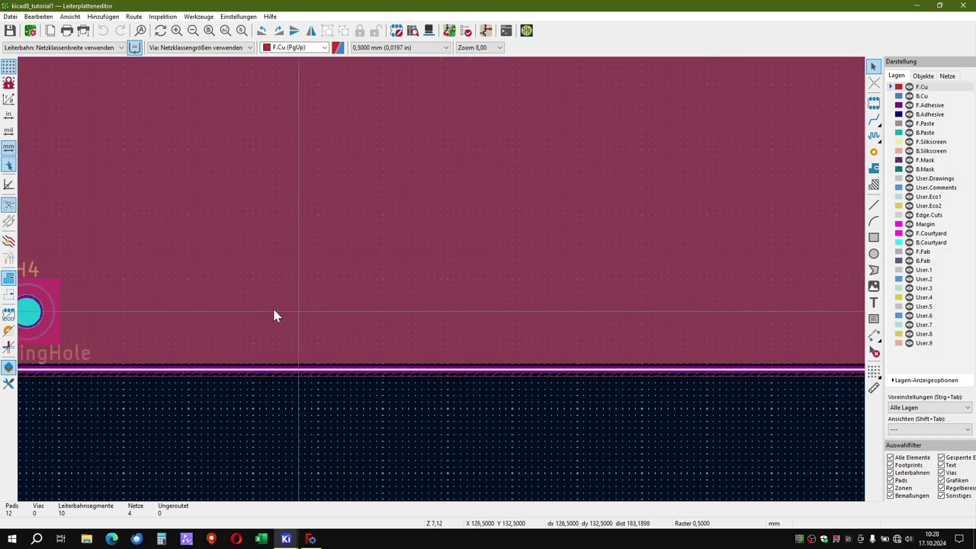
scroll(196, 344, down, 2)
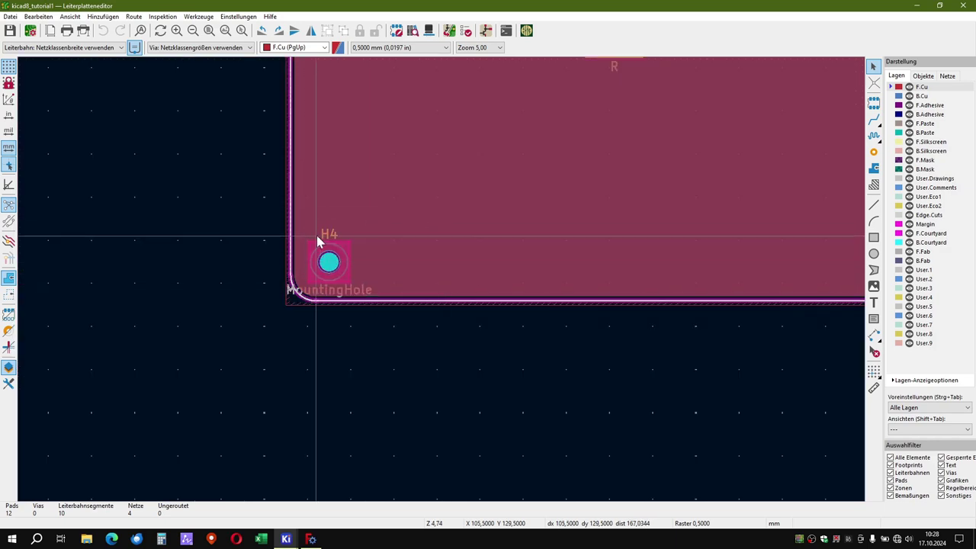
- Run the design rule check on the board, getting 0 errors and 0 warnings
click(465, 32)
click(305, 296)
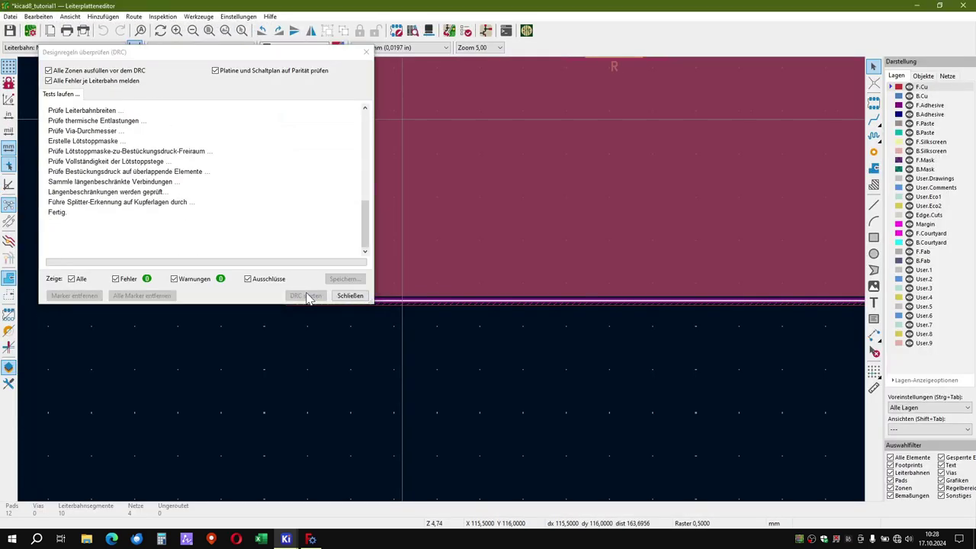
click(350, 295)
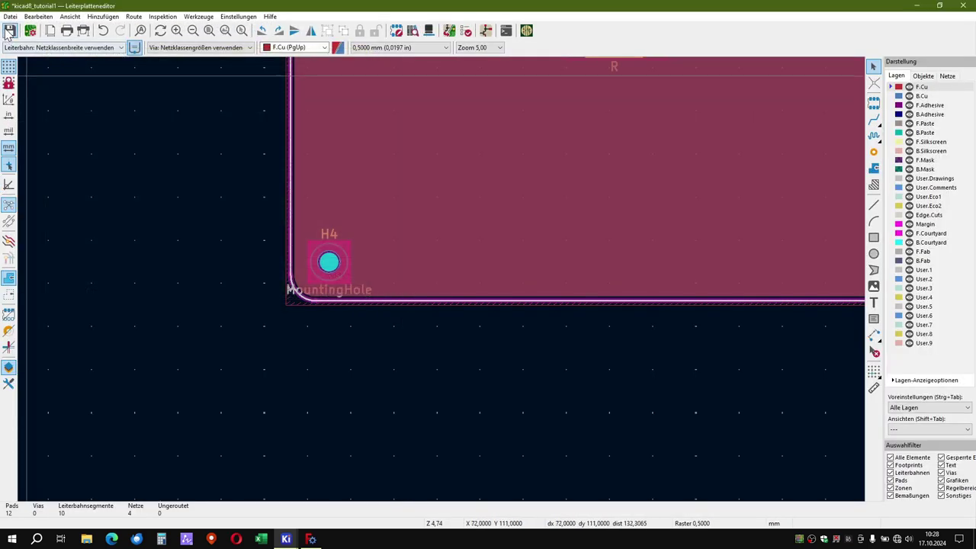
- Save the board and close the PCB and schematic editors
click(9, 30)
click(962, 11)
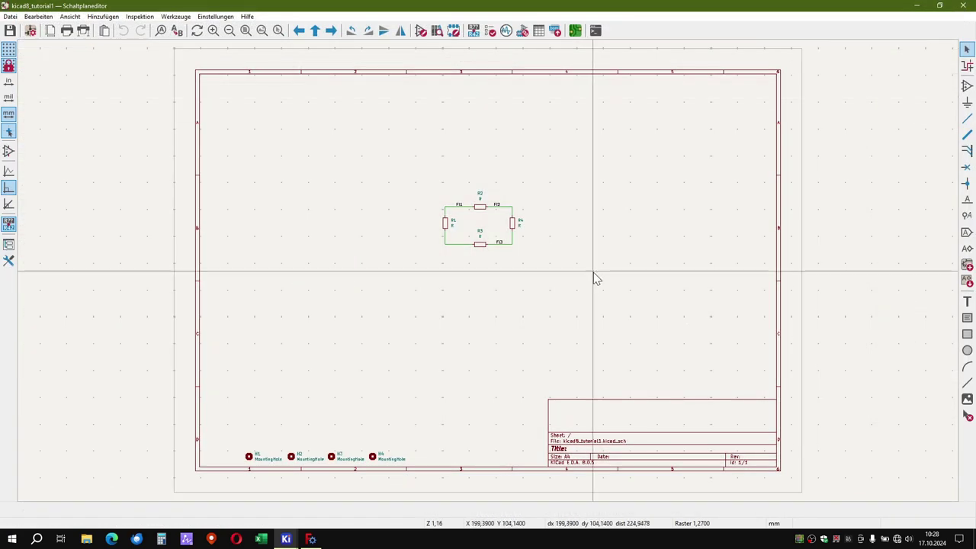
click(918, 9)
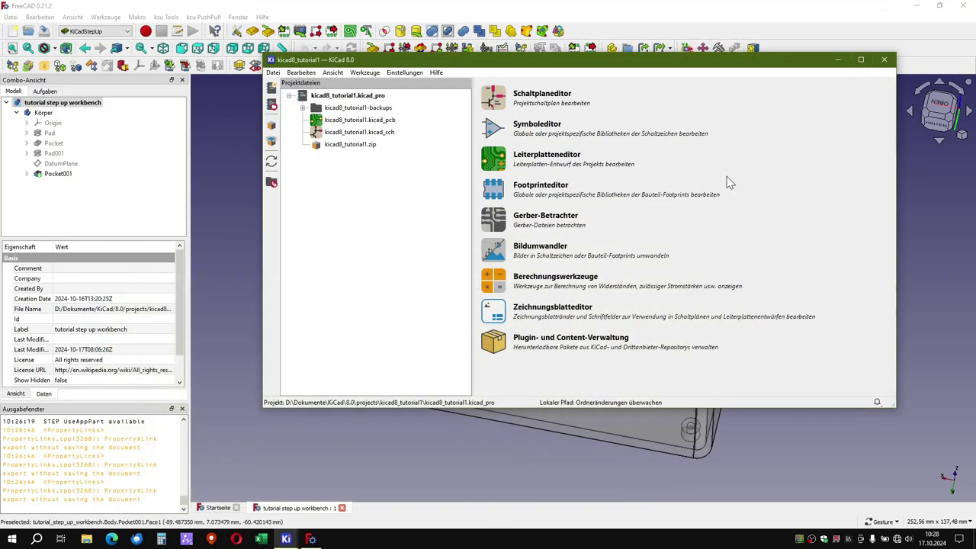
- Reopen the tutorial step up workbench document in FreeCAD and orbit around the enclosure
click(255, 454)
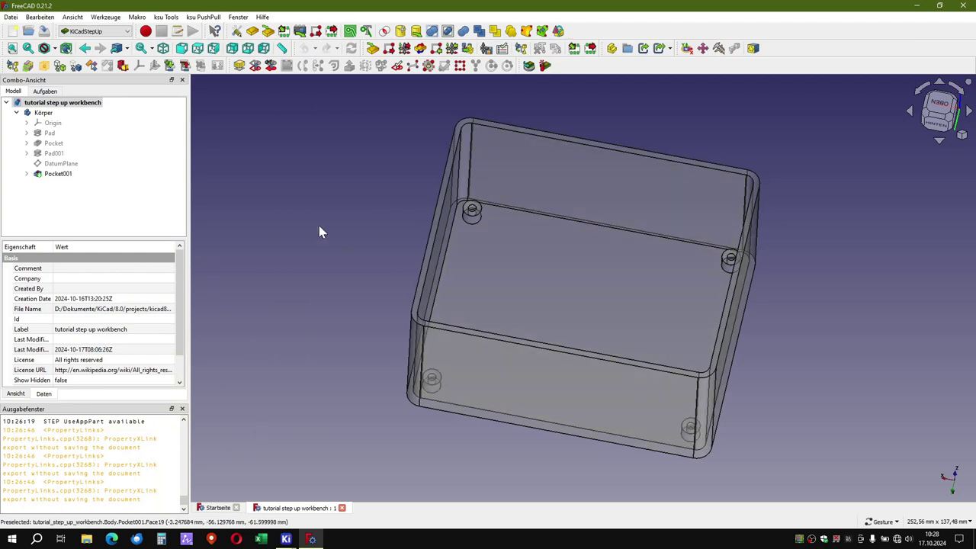
click(342, 508)
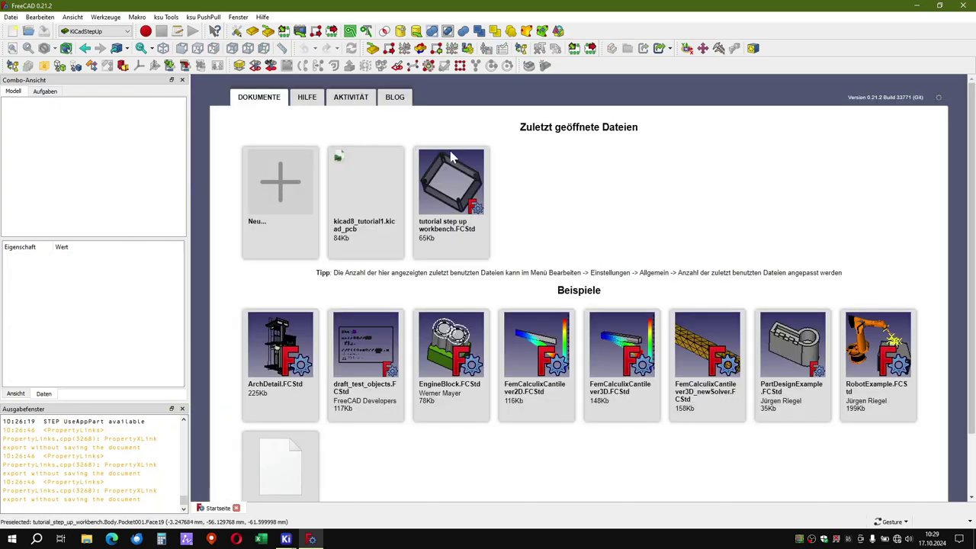
click(470, 197)
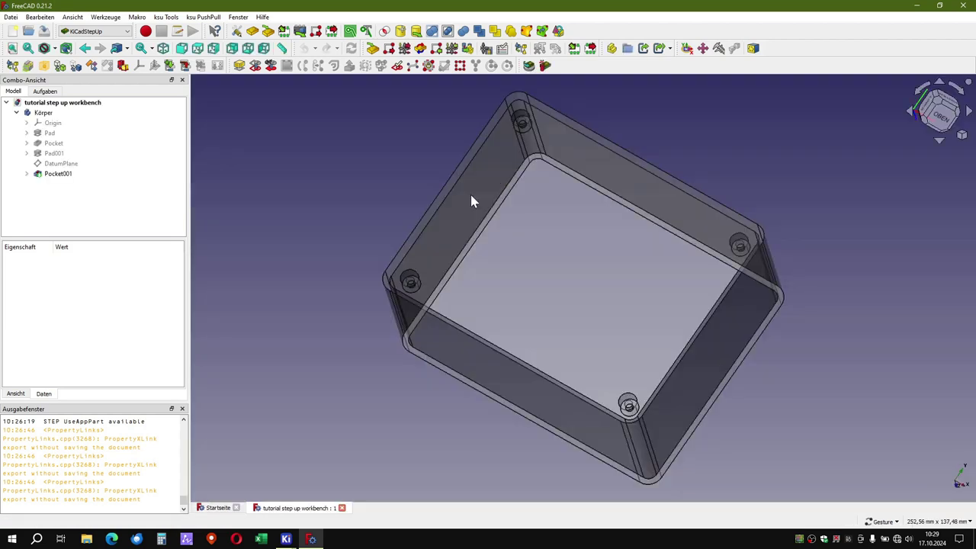
mouse_move(470, 274)
mouse_down()
mouse_move(456, 181)
mouse_move(374, 257)
mouse_up()
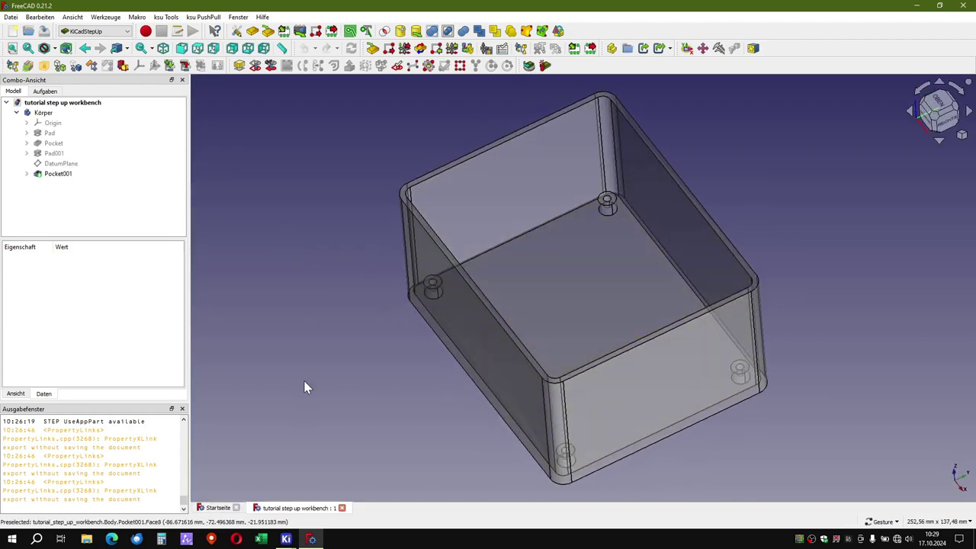
mouse_move(392, 387)
mouse_down()
mouse_move(498, 355)
mouse_move(499, 409)
mouse_move(554, 409)
mouse_move(551, 396)
mouse_move(549, 405)
mouse_up()
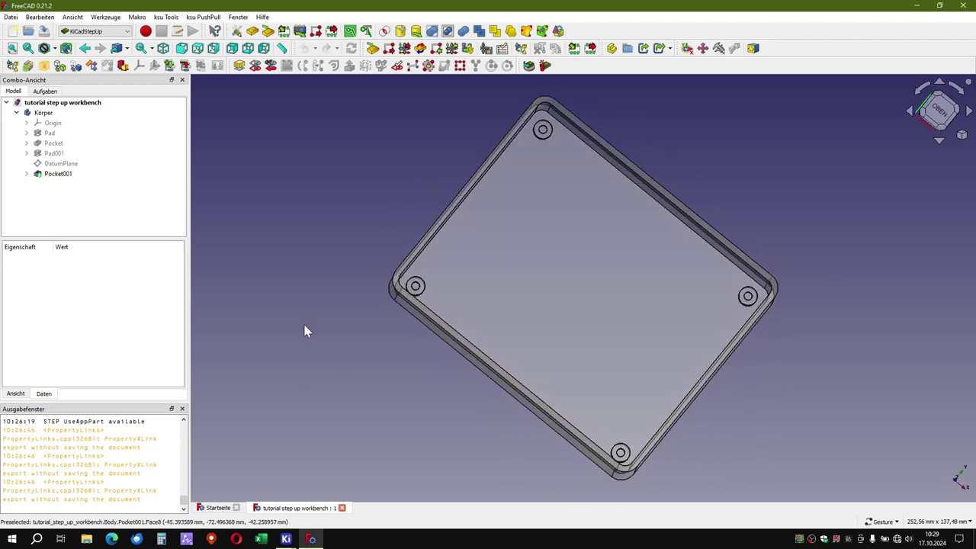
drag(463, 274, 457, 263)
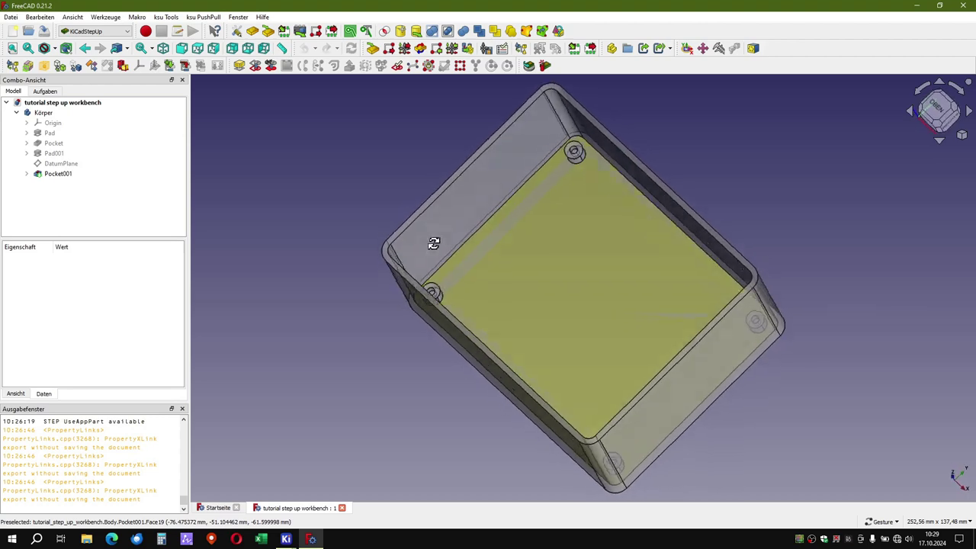
click(76, 30)
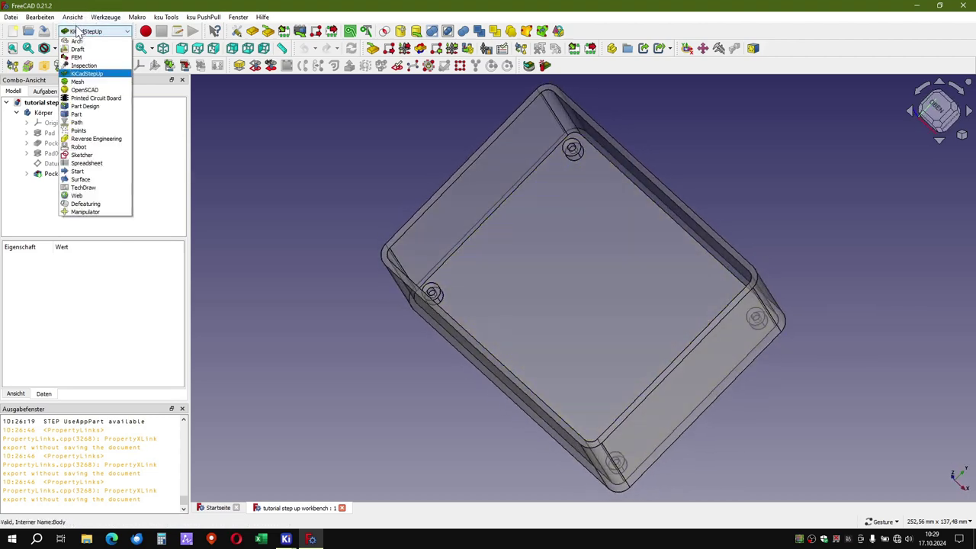
- Load kicad8_tutorial1.kicad_pcb with KiCadStepUp into a new kicad8_tutorial2 document
click(80, 74)
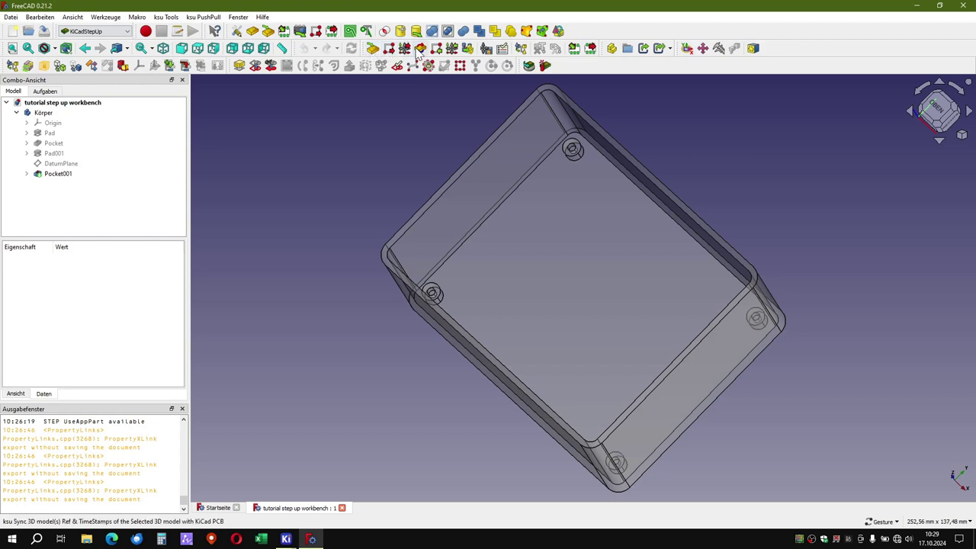
click(373, 54)
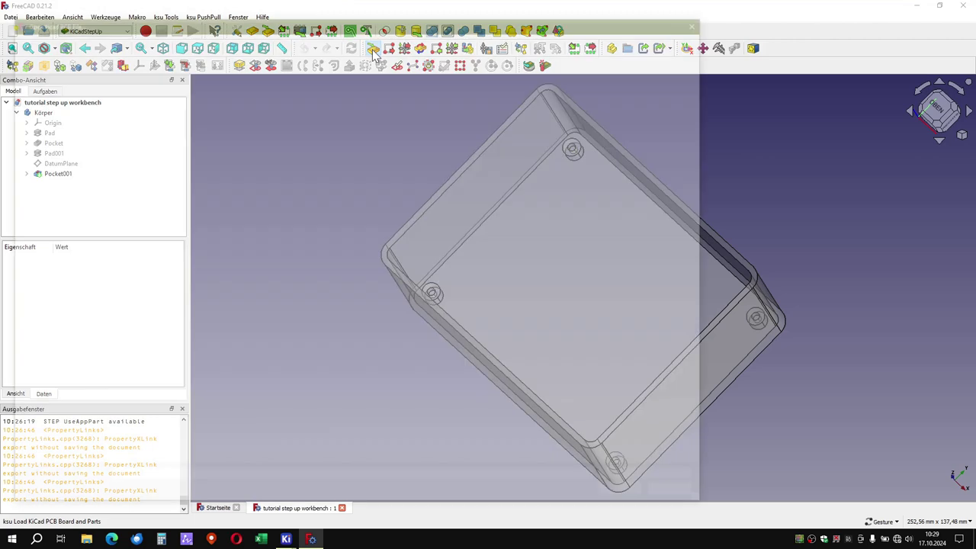
click(296, 95)
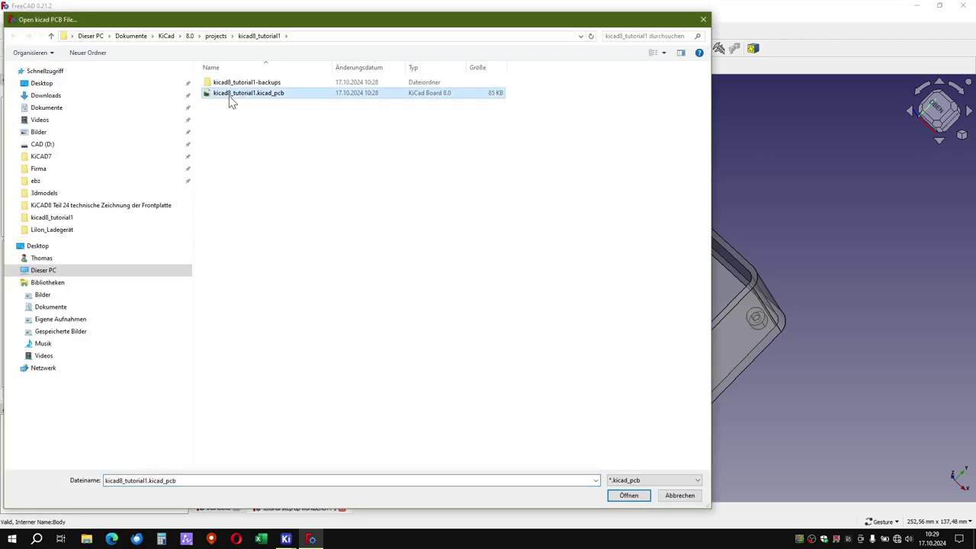
double_click(230, 95)
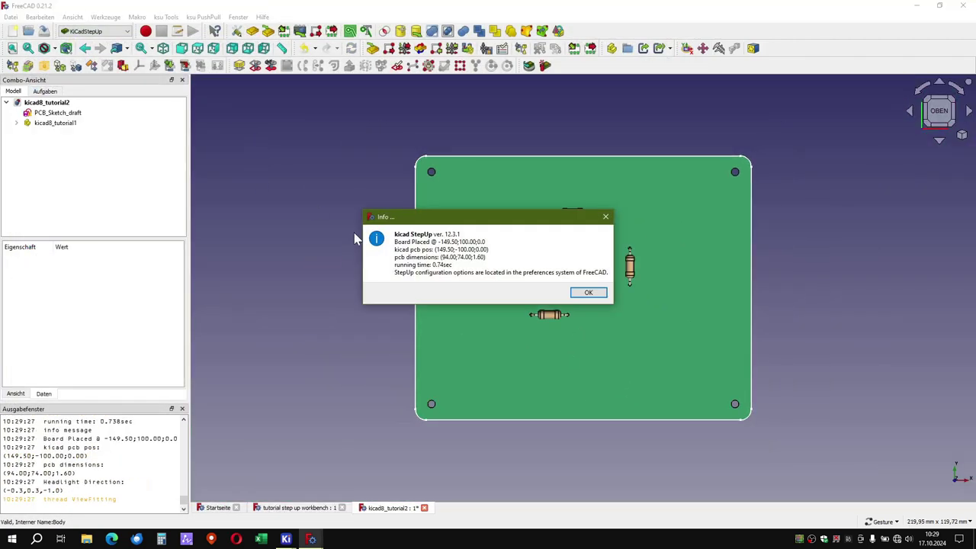
click(585, 293)
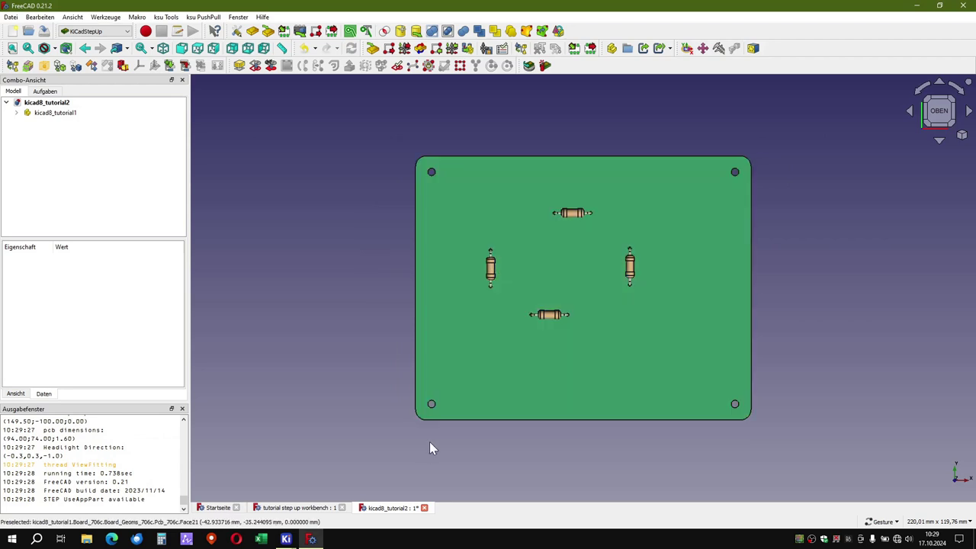
- Copy the kicad8_tutorial1 board object with its dependencies, then return to the enclosure document
mouse_move(427, 403)
mouse_down()
mouse_move(479, 289)
mouse_move(381, 320)
mouse_move(394, 376)
mouse_move(411, 363)
mouse_up()
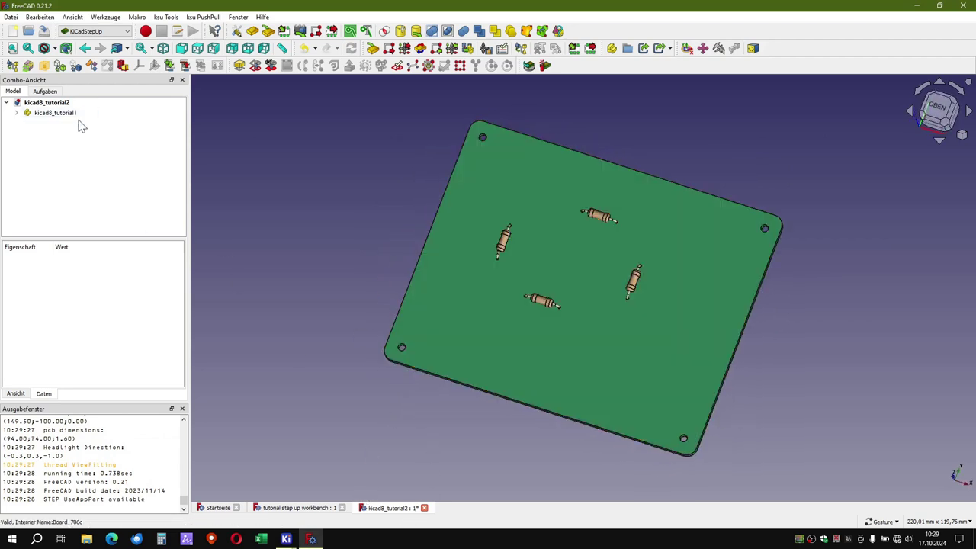
click(74, 116)
right_click(72, 117)
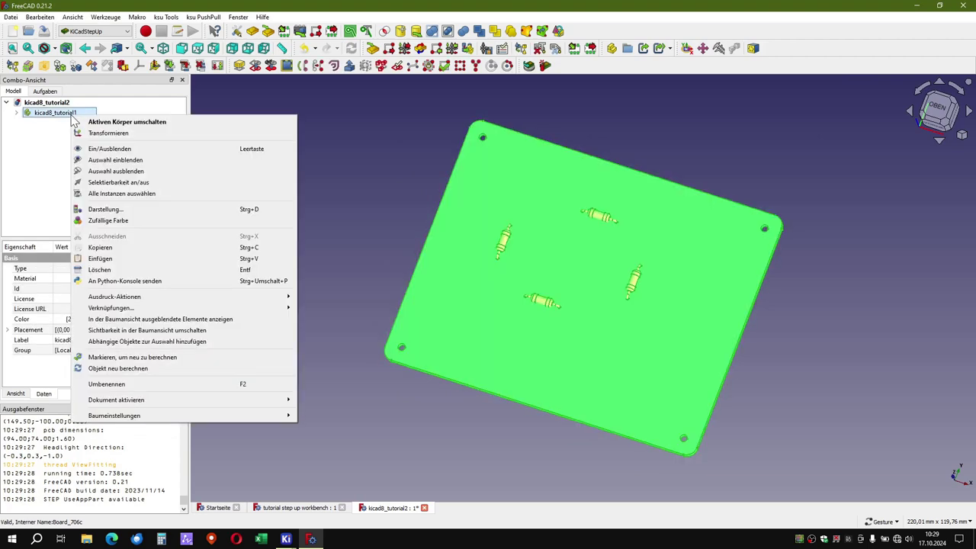
click(100, 248)
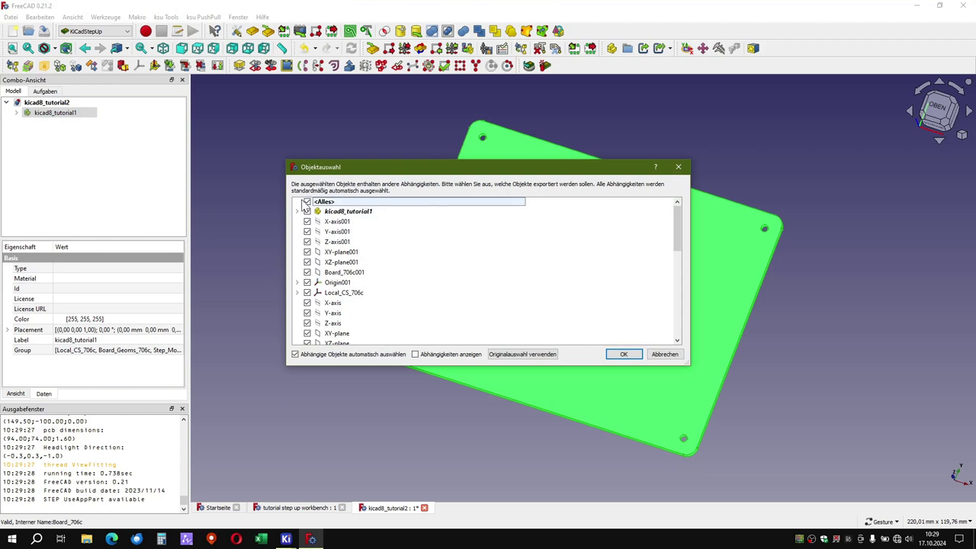
click(622, 354)
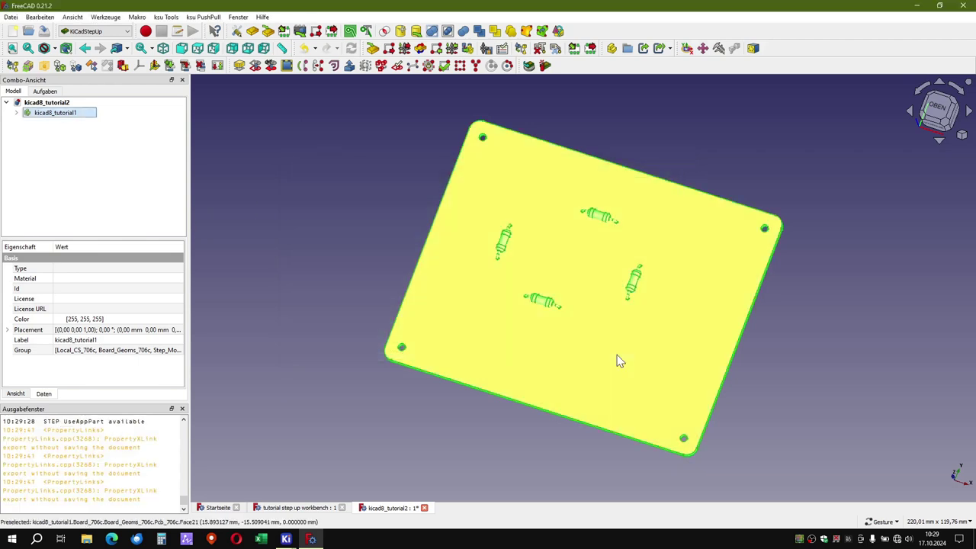
click(298, 508)
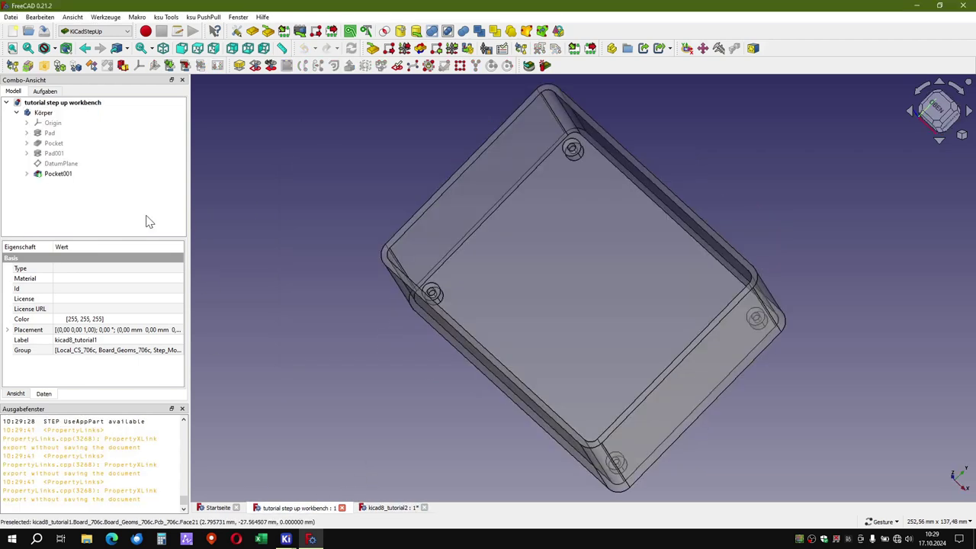
- Paste the copied kicad8_tutorial1 board into the enclosure document from the Körper body's menu
right_click(79, 112)
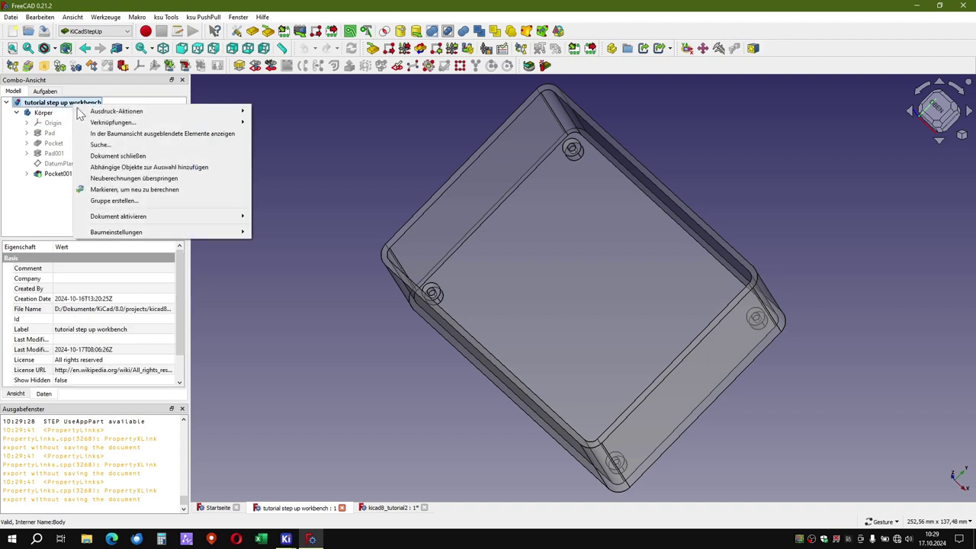
click(38, 183)
right_click(39, 191)
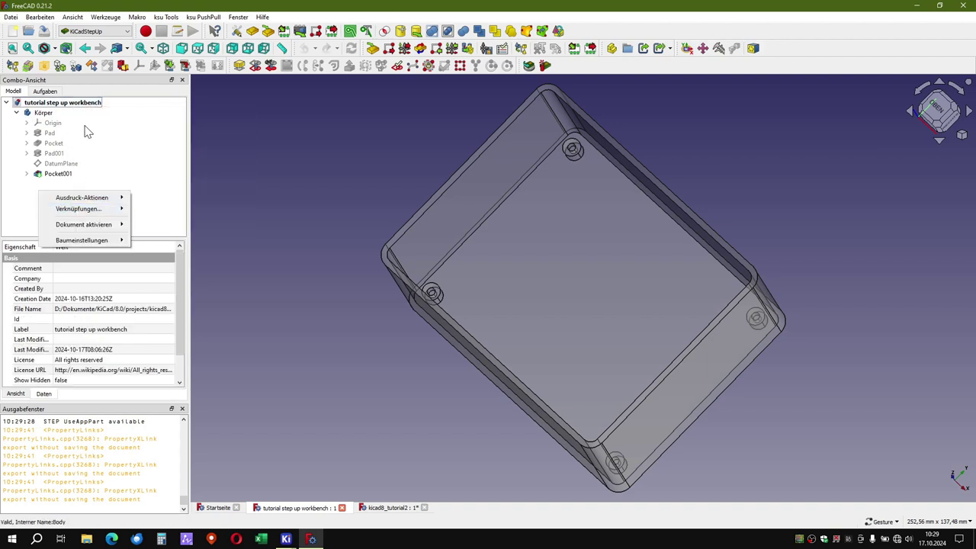
click(57, 115)
right_click(55, 114)
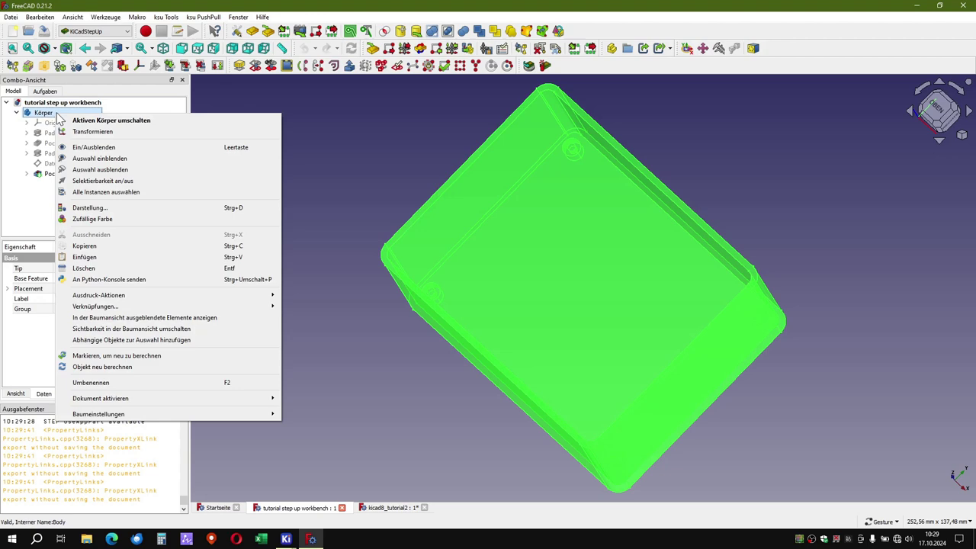
click(92, 258)
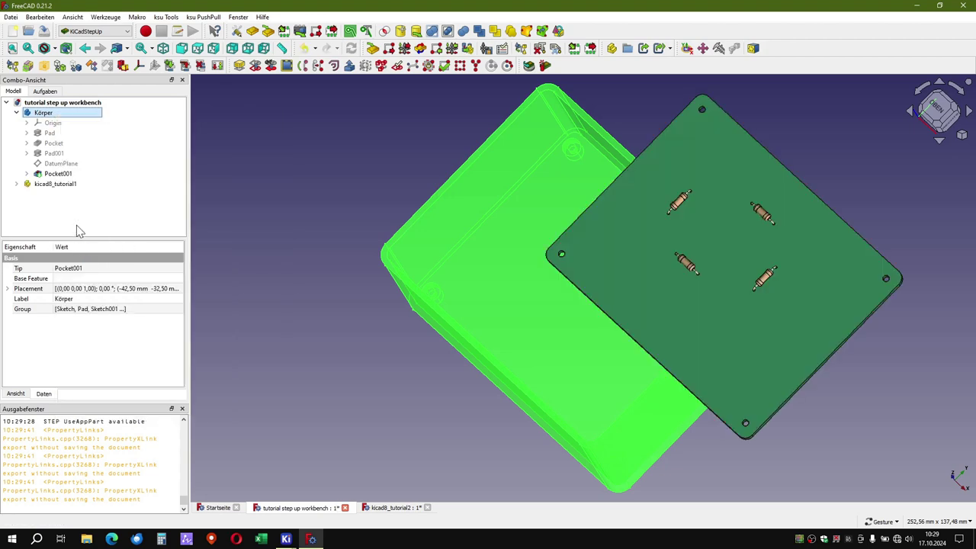
click(76, 227)
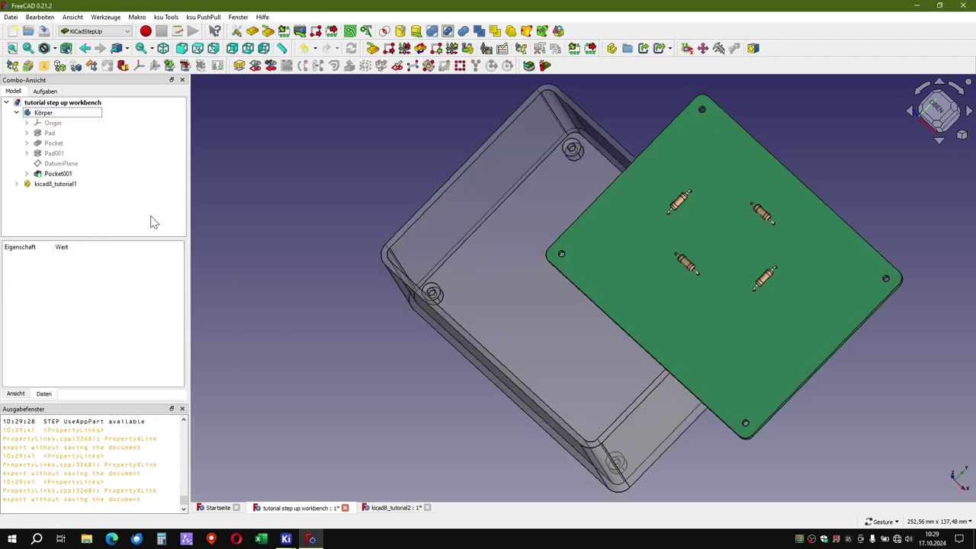
click(49, 114)
- Expand kicad8_tutorial1 in the tree to show its Board_Geoms_706c and Step_Models_706c groups
right_click(67, 116)
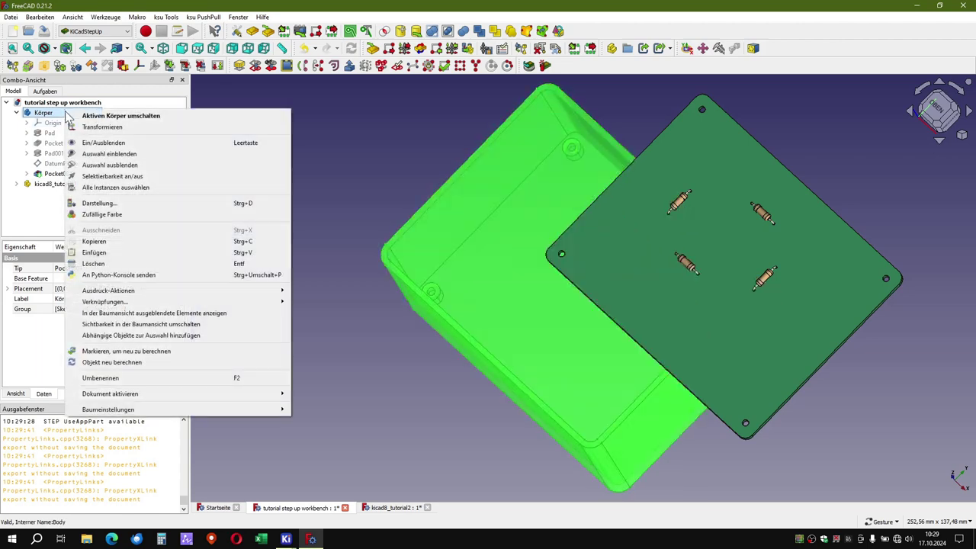
click(23, 226)
click(44, 187)
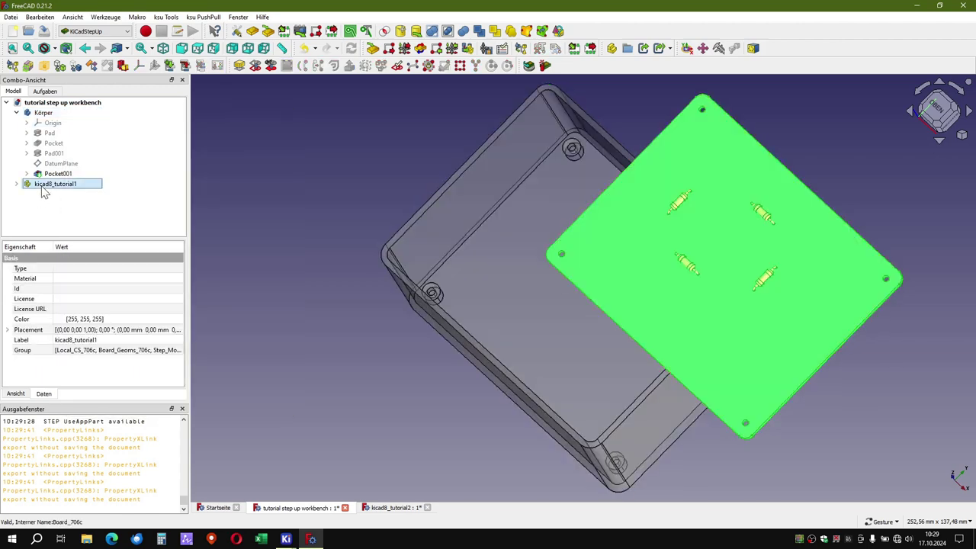
click(17, 185)
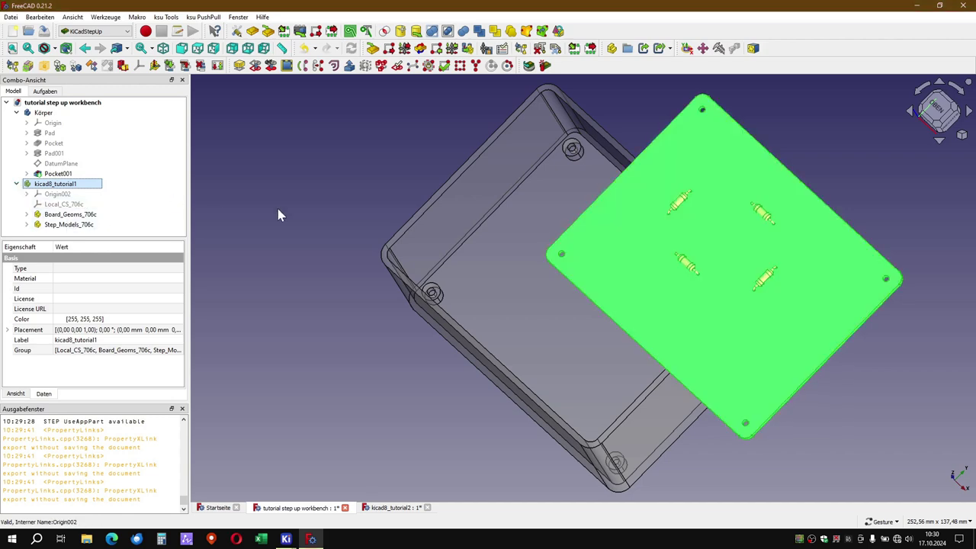
mouse_move(495, 412)
mouse_down()
mouse_move(641, 344)
mouse_move(762, 339)
mouse_up()
click(867, 329)
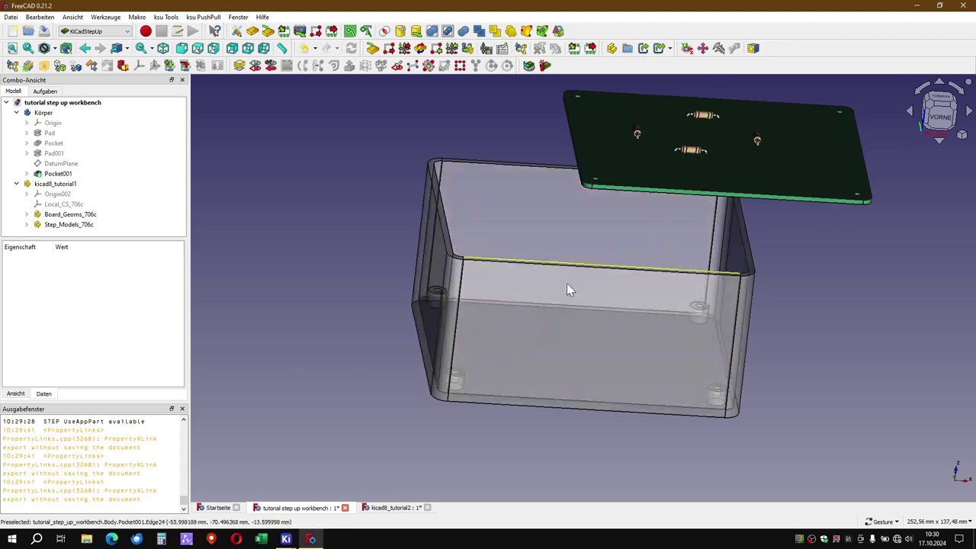
drag(579, 320, 326, 299)
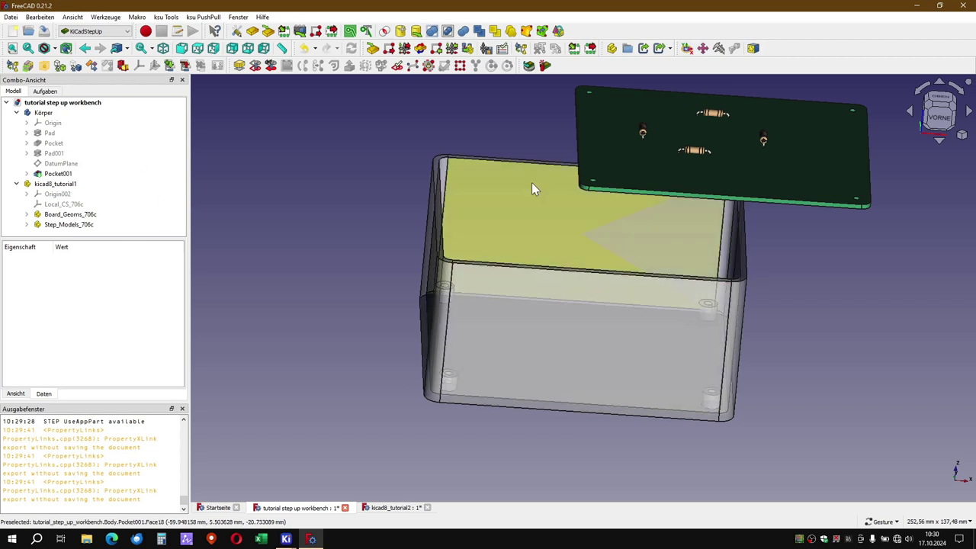
drag(614, 236, 607, 293)
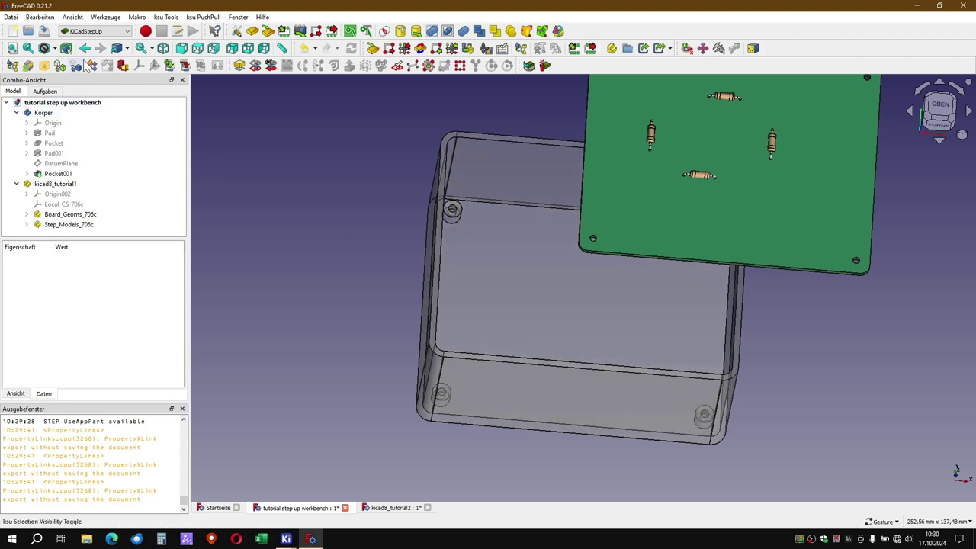
- Switch the active workbench from KiCadStepUp to Manipulator
click(105, 17)
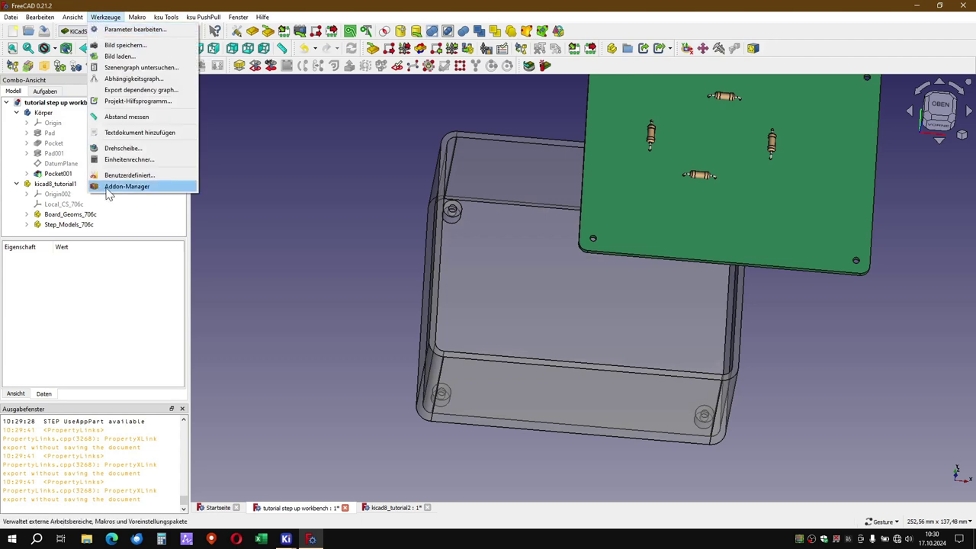
click(80, 31)
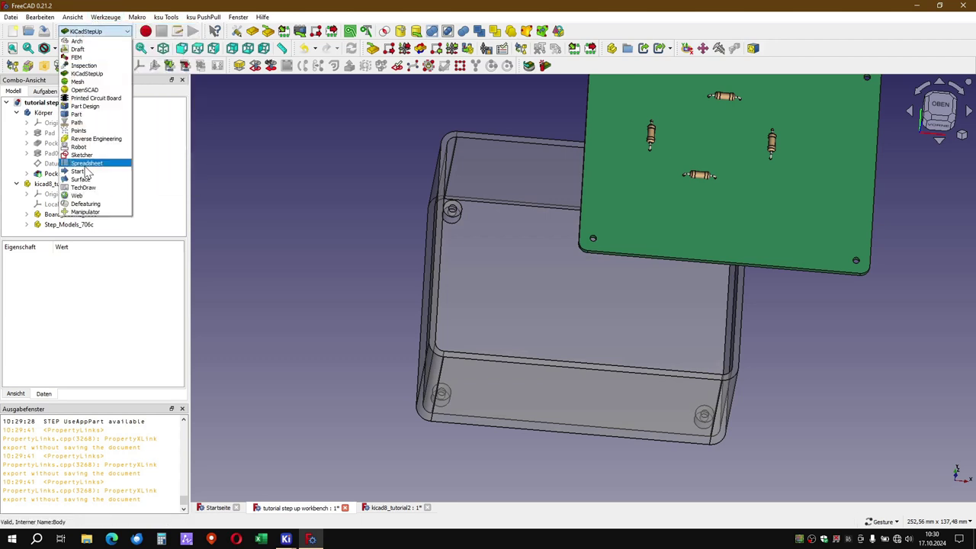
click(100, 216)
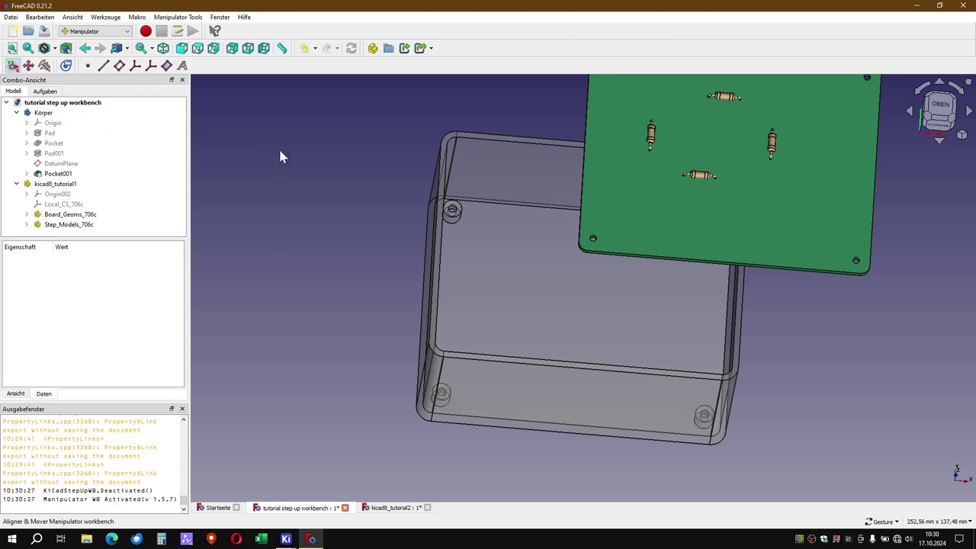
- Open the Align tools panel and pick the enclosure's mounting-post hole edge as reference
click(453, 232)
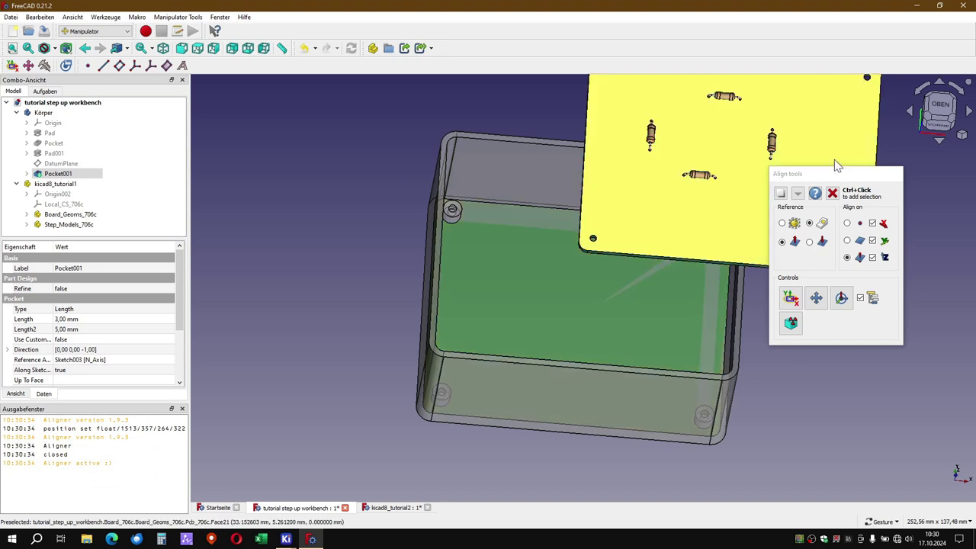
drag(848, 181, 903, 252)
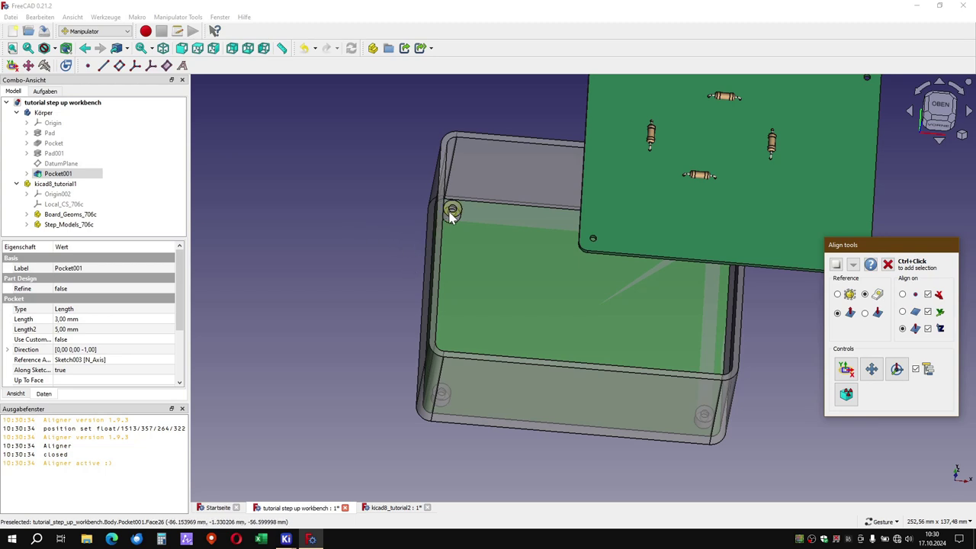
scroll(452, 214, up, 4)
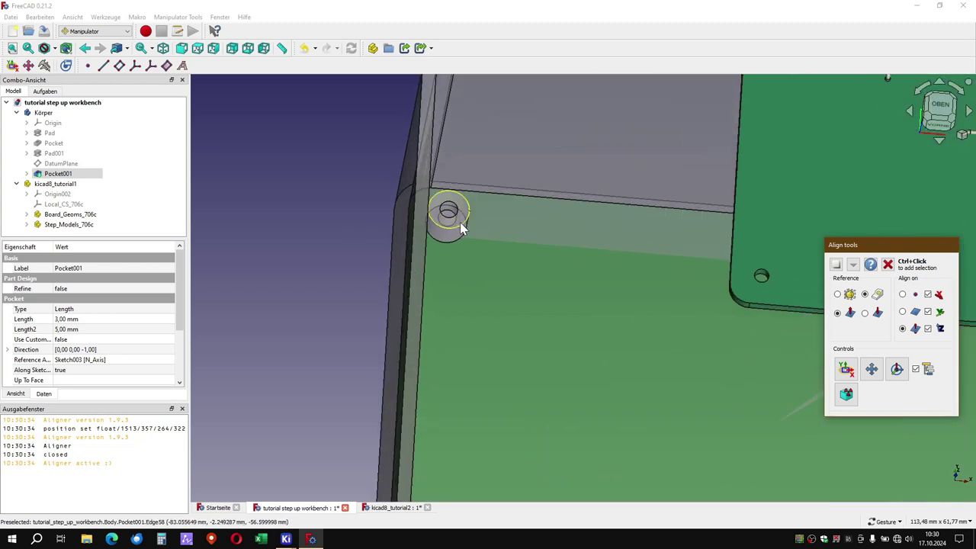
click(452, 219)
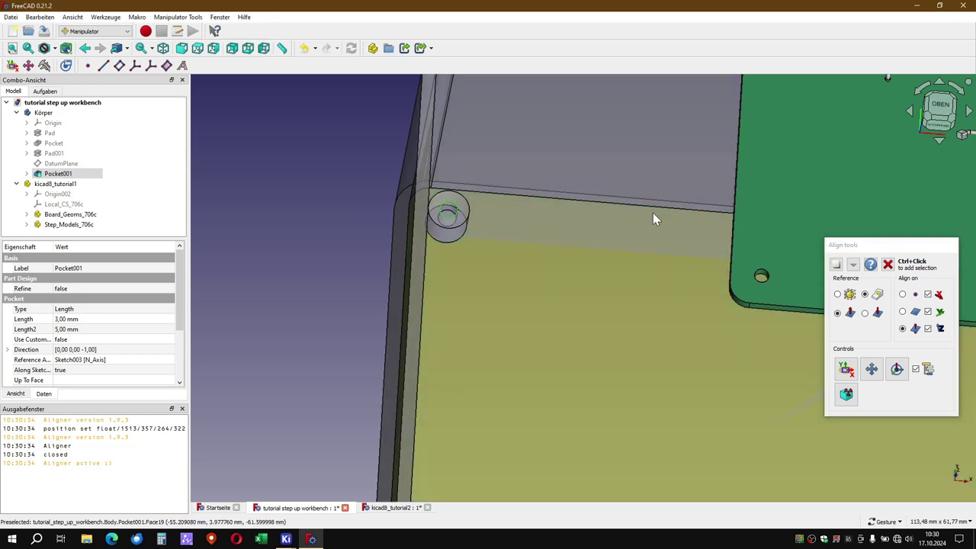
mouse_move(608, 231)
mouse_down()
mouse_move(801, 217)
mouse_move(866, 226)
mouse_move(856, 320)
mouse_move(788, 323)
mouse_move(762, 302)
mouse_move(523, 289)
mouse_move(526, 244)
mouse_up()
scroll(725, 307, down, 4)
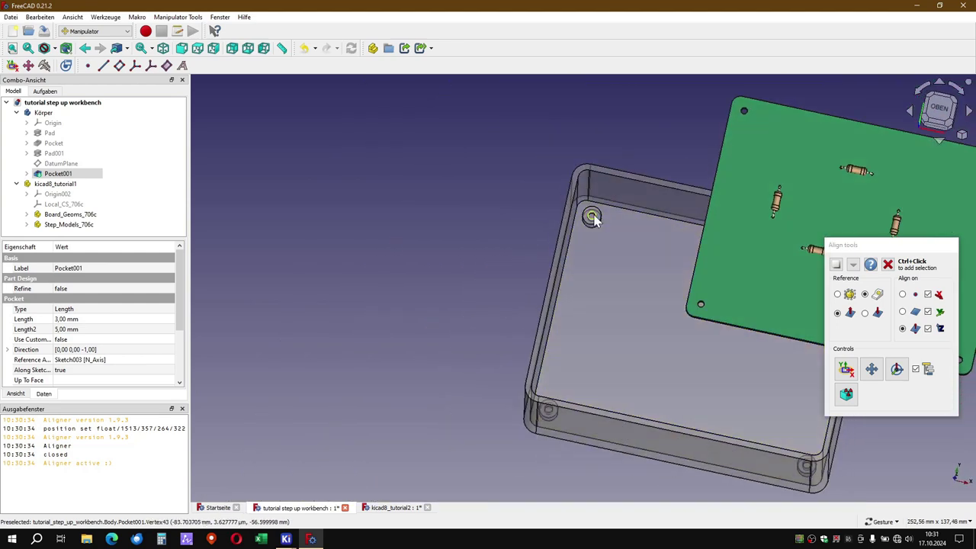
drag(551, 228, 799, 347)
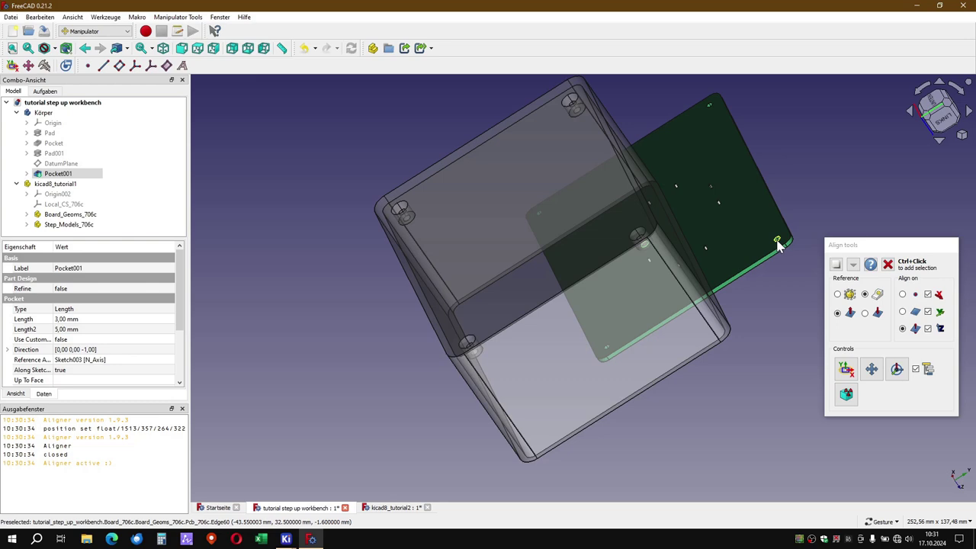
- Add the board's mounting-hole edge and align the board into the enclosure at the post
ctrl+click(778, 244)
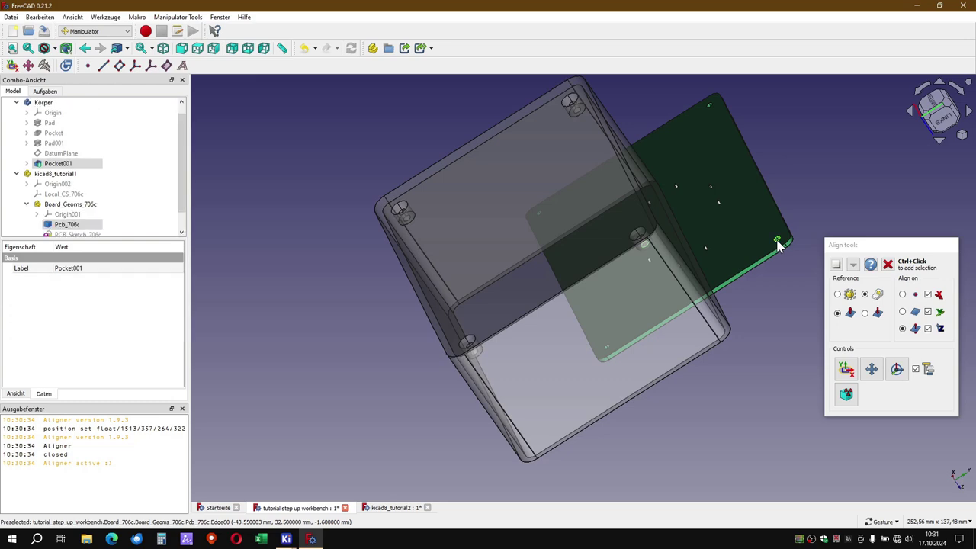
mouse_move(778, 244)
mouse_down()
mouse_move(661, 251)
mouse_move(780, 344)
mouse_move(642, 282)
mouse_move(584, 218)
mouse_move(562, 218)
mouse_up()
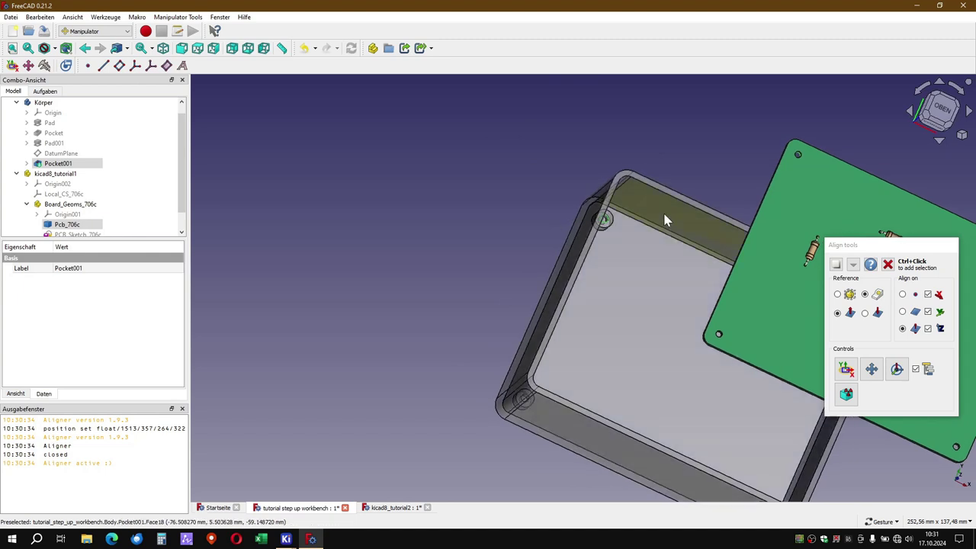
click(848, 371)
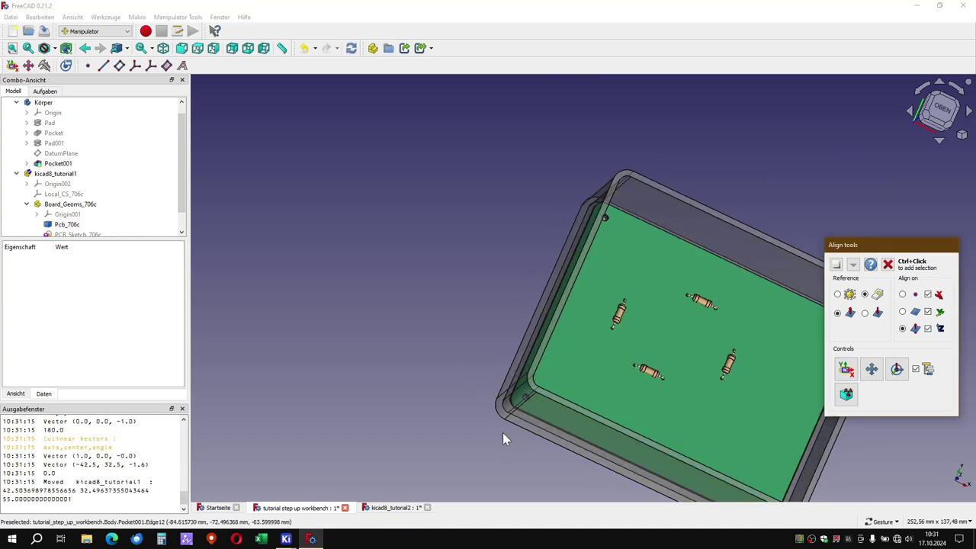
click(554, 469)
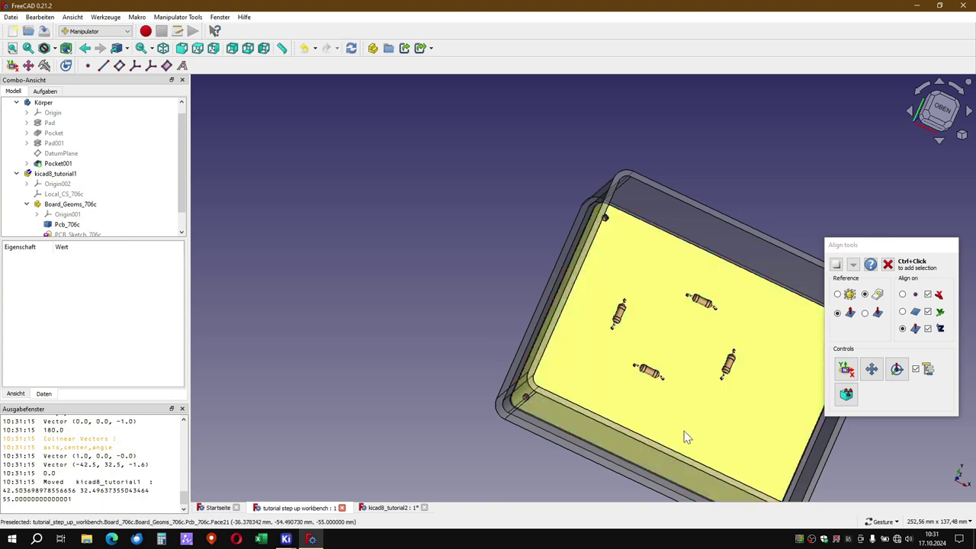
mouse_move(665, 350)
mouse_down()
mouse_move(554, 281)
mouse_move(577, 201)
mouse_move(594, 202)
mouse_move(615, 394)
mouse_up()
scroll(602, 359, up, 2)
scroll(528, 294, up, 3)
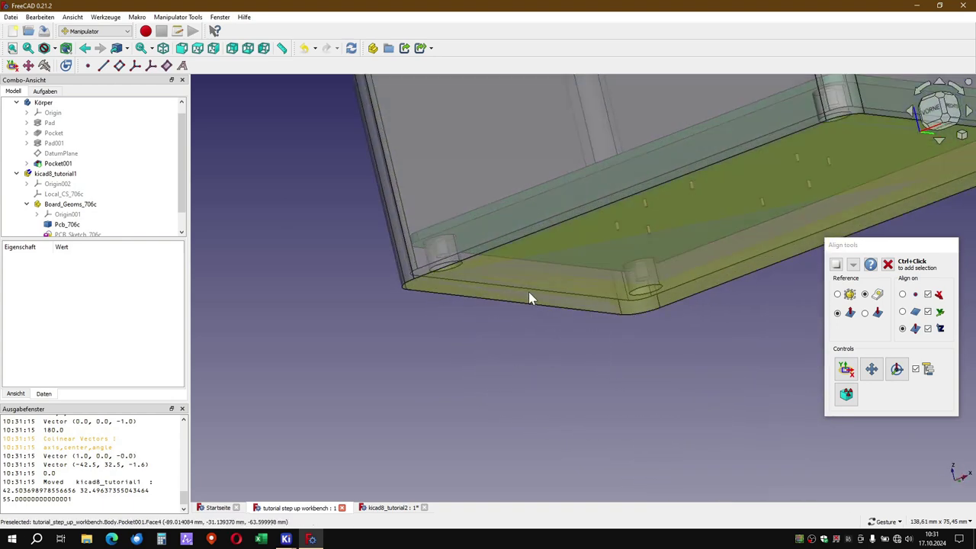
scroll(553, 231, up, 2)
drag(553, 231, 653, 326)
scroll(572, 391, down, 3)
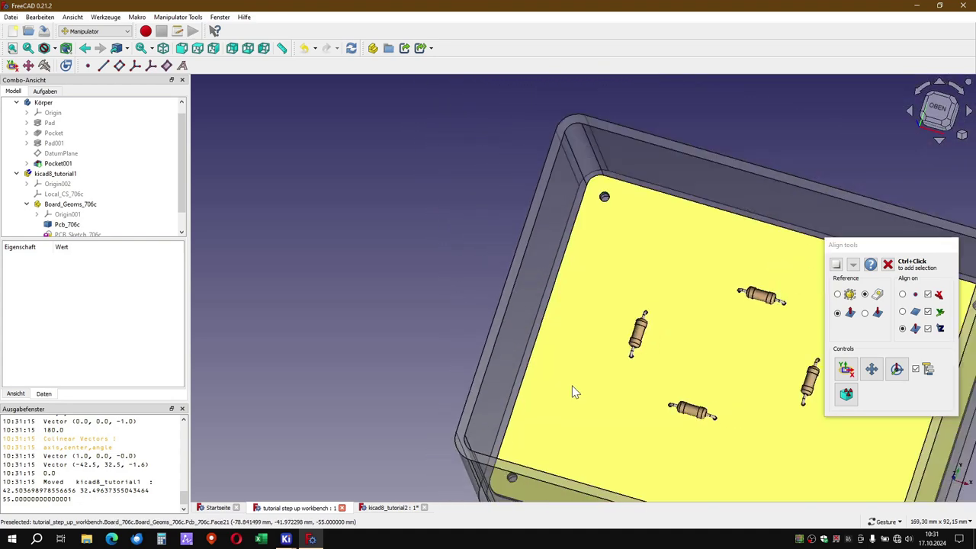
scroll(577, 404, down, 2)
drag(577, 404, 570, 429)
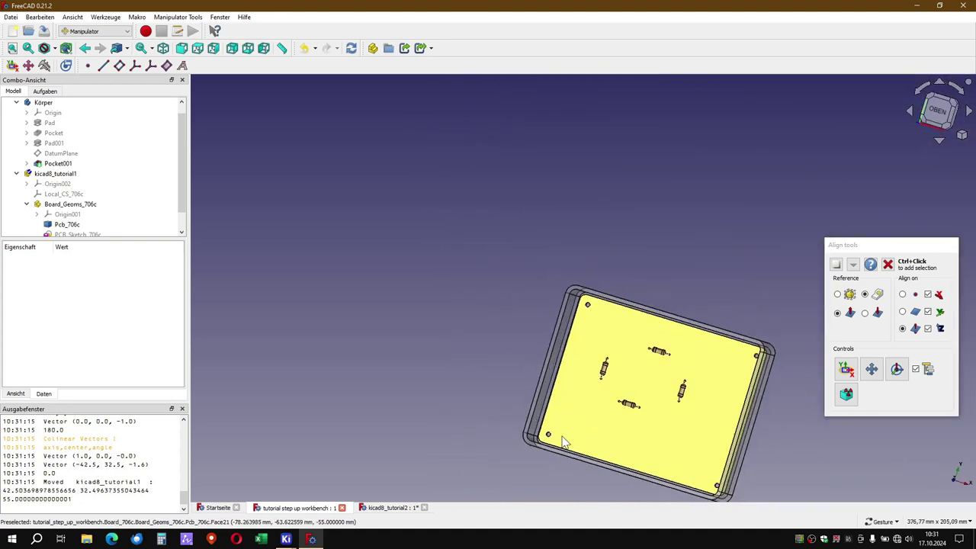
scroll(549, 432, up, 3)
scroll(541, 429, up, 2)
scroll(551, 433, up, 2)
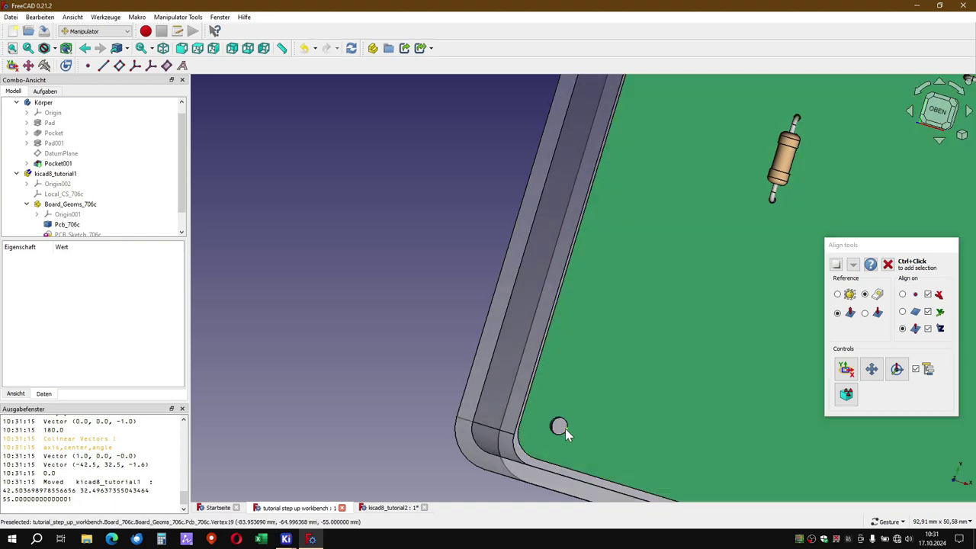
scroll(565, 428, down, 1)
scroll(565, 431, down, 2)
drag(671, 495, 502, 347)
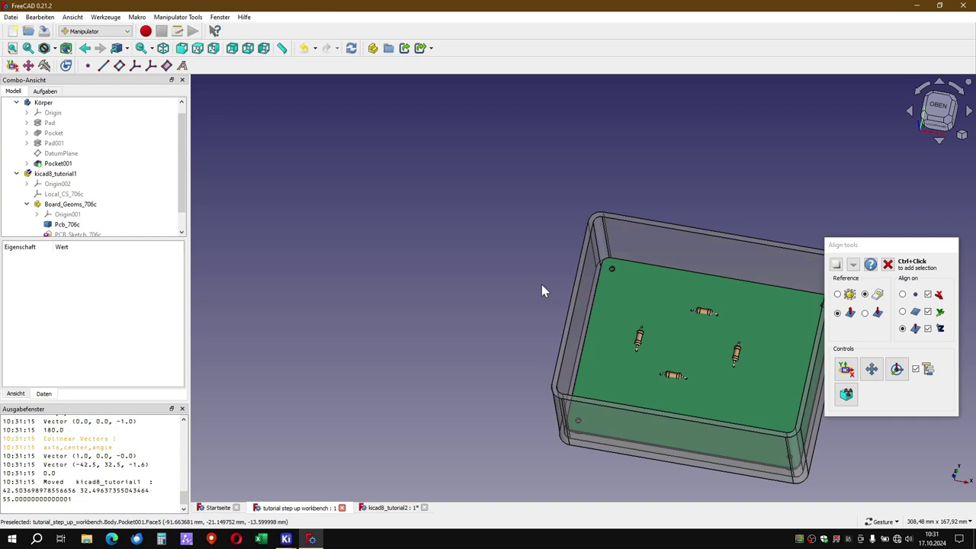
click(632, 351)
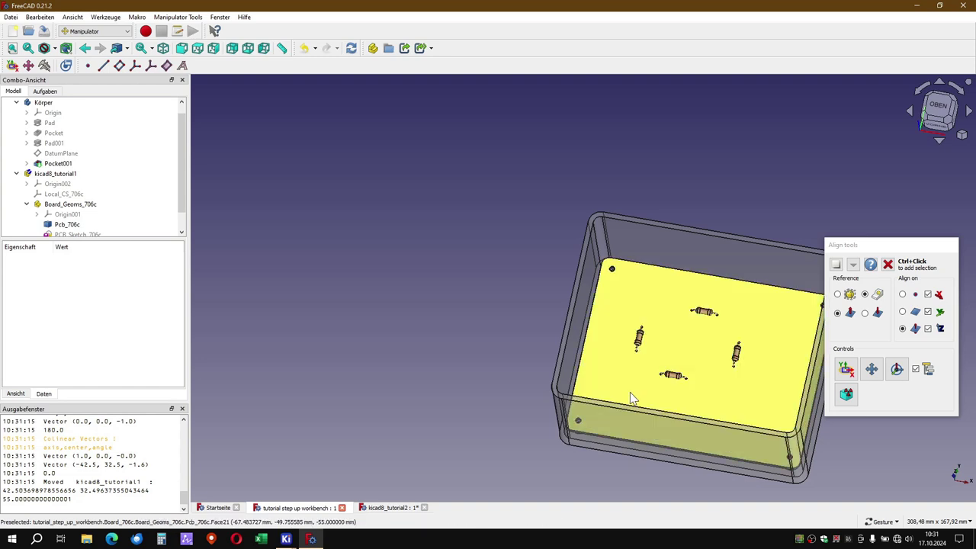
mouse_move(705, 454)
mouse_down()
mouse_move(682, 433)
mouse_move(697, 424)
mouse_move(680, 414)
mouse_up()
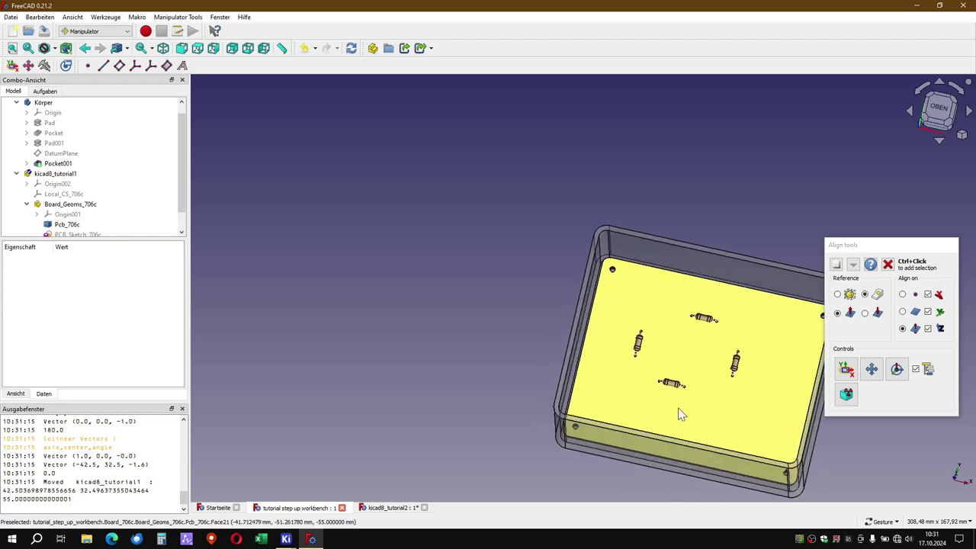
drag(640, 265, 621, 270)
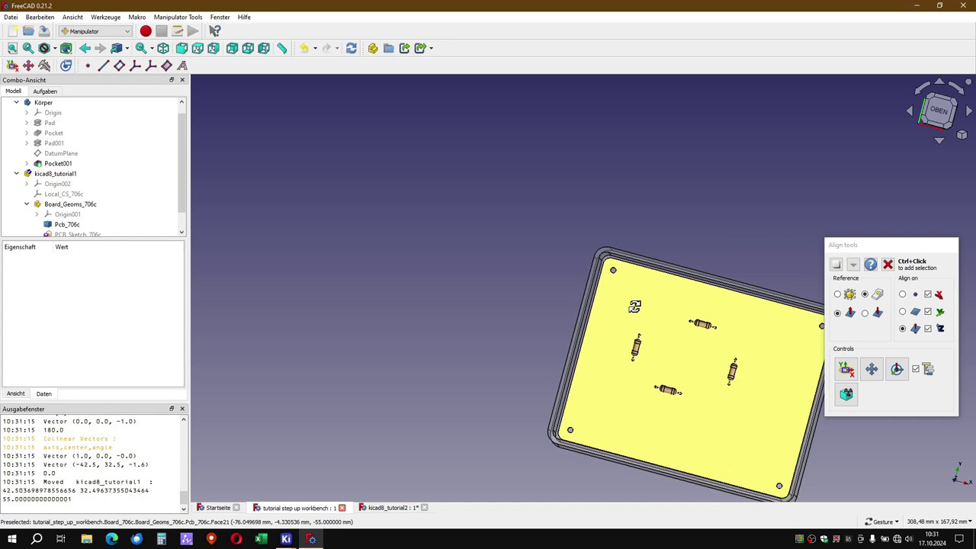
scroll(621, 271, up, 3)
drag(622, 268, 577, 272)
scroll(587, 268, up, 2)
click(568, 246)
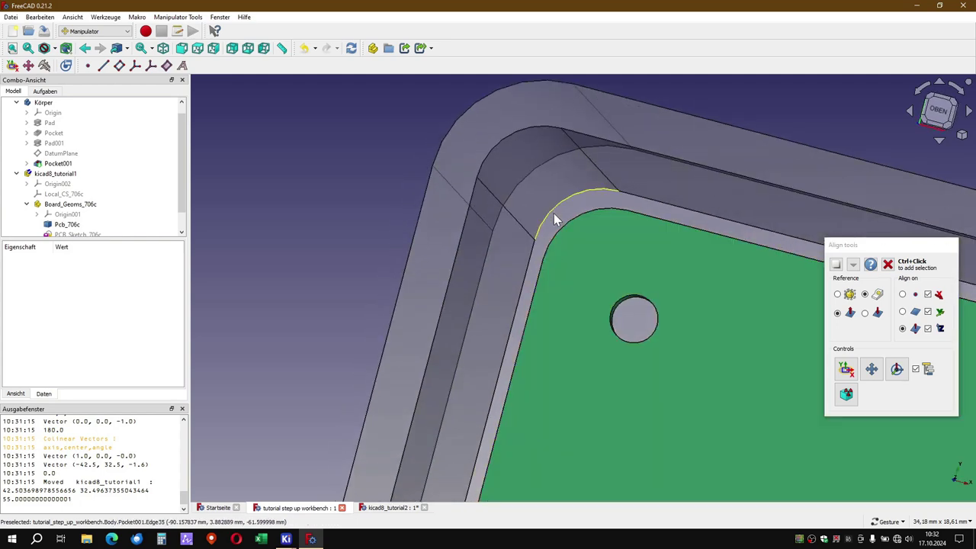
click(560, 220)
mouse_move(627, 279)
mouse_down()
mouse_move(675, 302)
mouse_move(678, 279)
mouse_move(645, 285)
mouse_move(659, 288)
mouse_up()
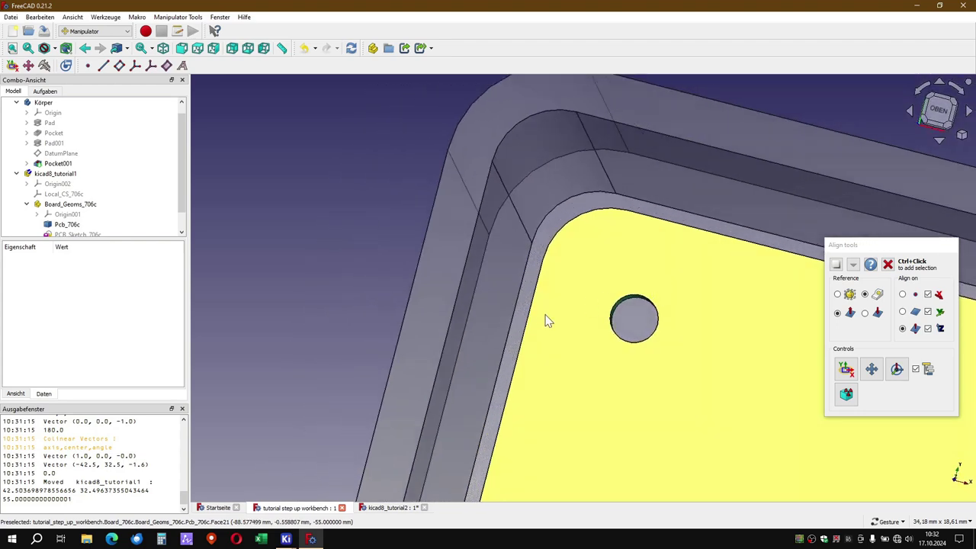
click(510, 323)
scroll(619, 375, down, 2)
mouse_move(625, 374)
mouse_down()
mouse_move(618, 357)
mouse_move(642, 364)
mouse_move(627, 336)
mouse_move(511, 272)
mouse_move(531, 275)
mouse_move(632, 342)
mouse_move(638, 368)
mouse_move(628, 374)
mouse_up()
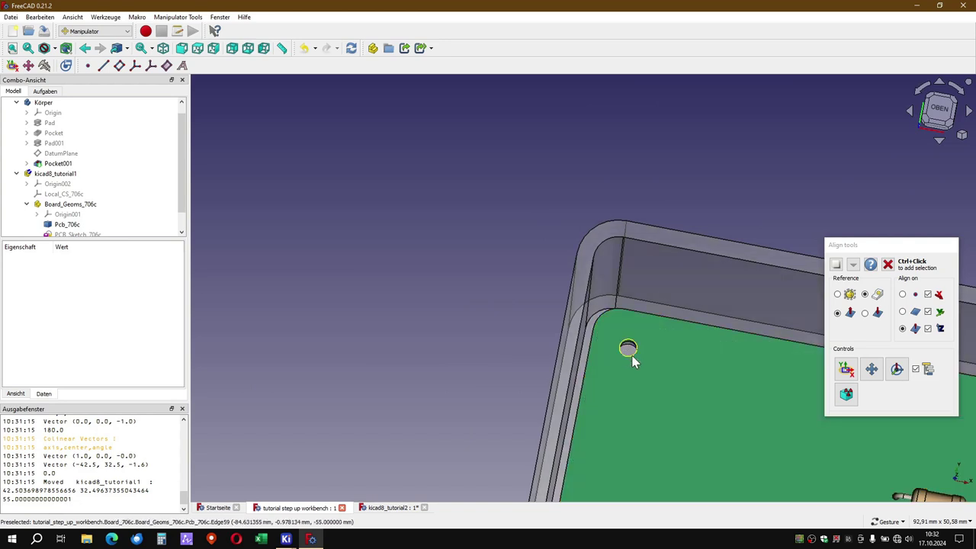